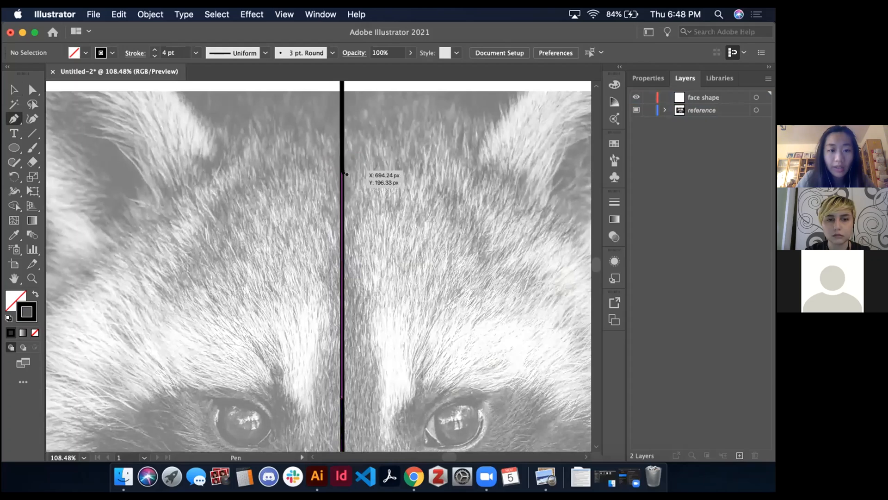
With the Pen tool, start the face outline on the centre line and curve it along the head top to the left ear's inner base
{"action": "left_click", "coordinate": [345, 173]}
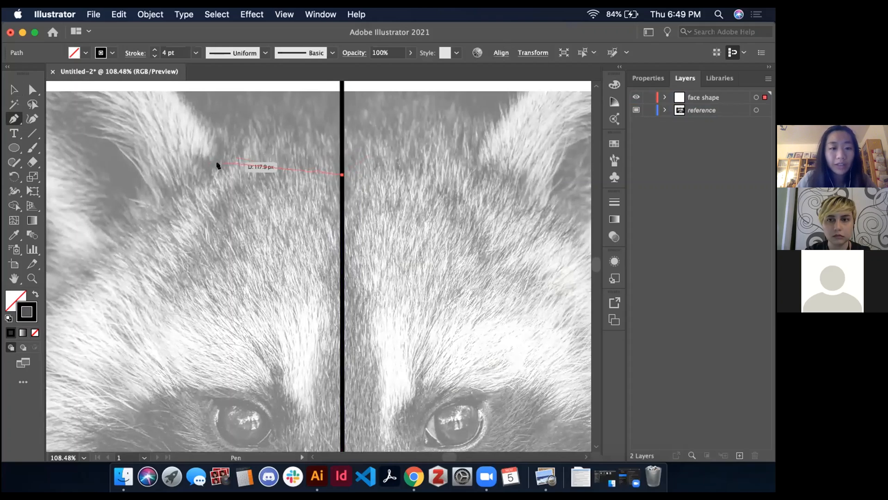
{"action": "left_click_drag", "start_coordinate": [218, 163], "coordinate": [171, 175]}
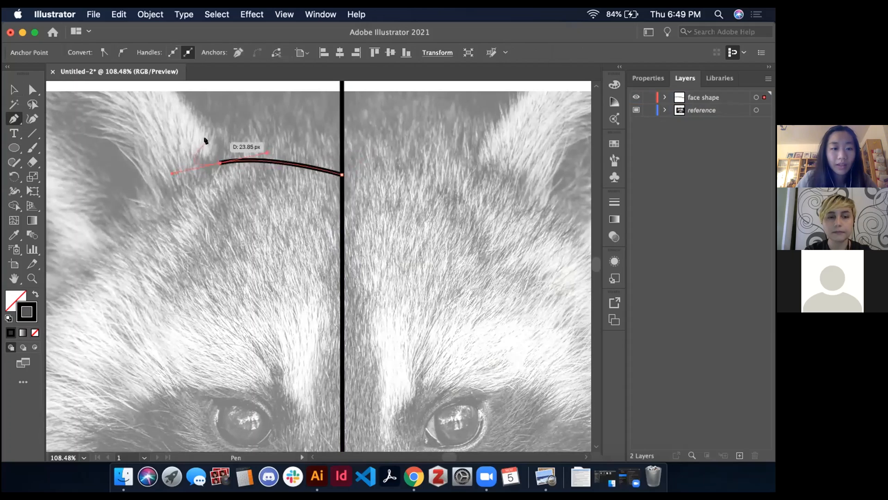
Continue the outline around the left ear with a rounded tip above the photo, ending at the ear's outer base
{"action": "scroll", "coordinate": [205, 141], "scroll_direction": "down", "scroll_amount": 3}
{"action": "scroll", "coordinate": [205, 141], "scroll_direction": "up", "scroll_amount": 2}
{"action": "scroll", "coordinate": [206, 140], "scroll_direction": "left", "scroll_amount": 1}
{"action": "scroll", "coordinate": [206, 141], "scroll_direction": "up", "scroll_amount": 2}
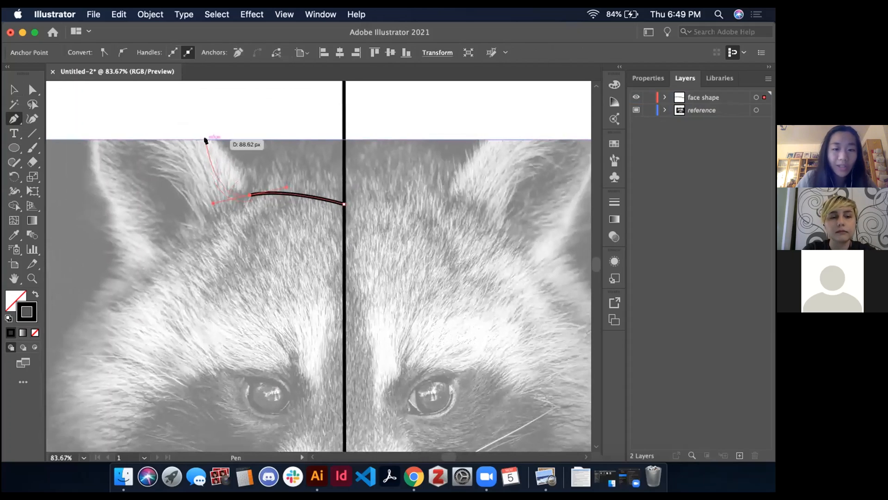
{"action": "scroll", "coordinate": [204, 139], "scroll_direction": "up", "scroll_amount": 3}
{"action": "scroll", "coordinate": [196, 167], "scroll_direction": "left", "scroll_amount": 3}
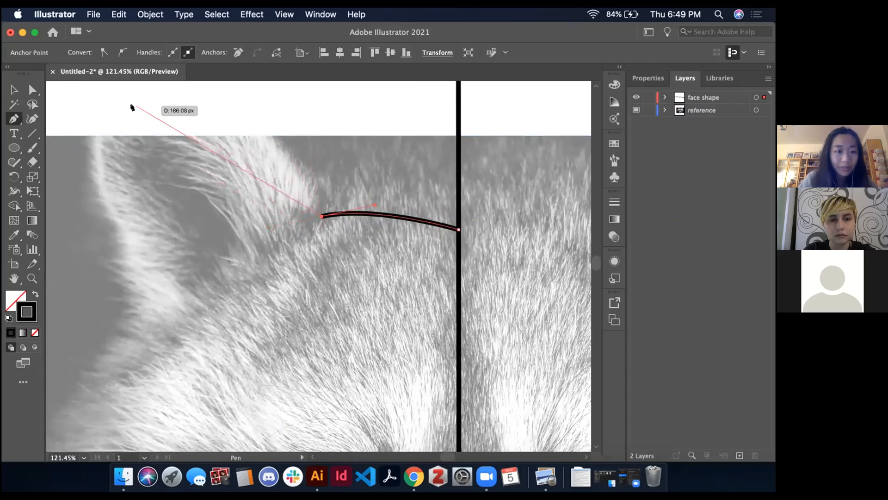
{"action": "left_click_drag", "start_coordinate": [129, 100], "coordinate": [69, 133]}
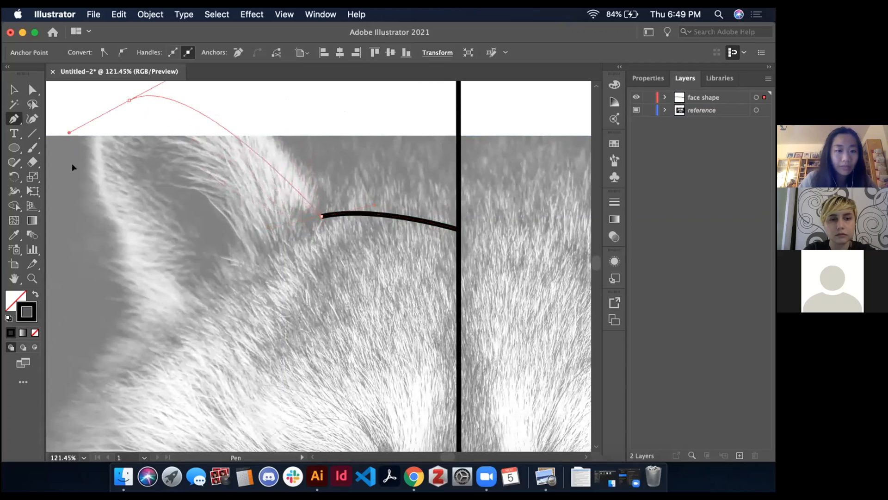
{"action": "scroll", "coordinate": [168, 164], "scroll_direction": "left", "scroll_amount": 5}
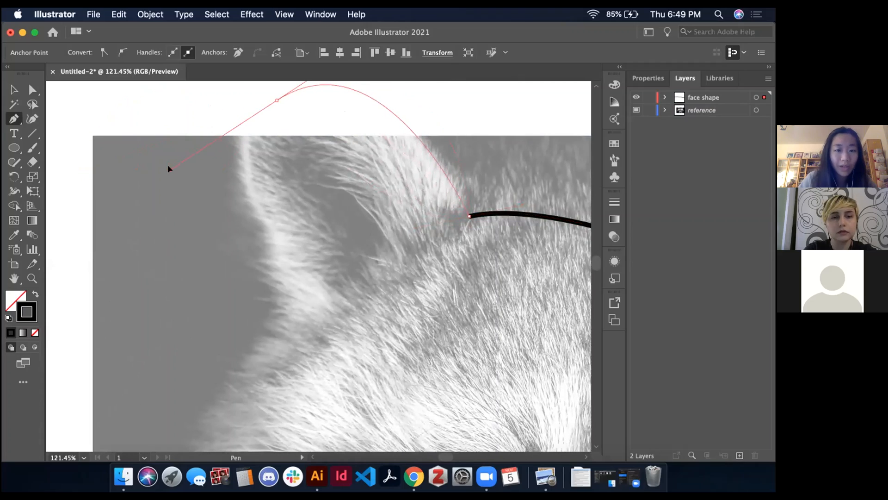
{"action": "left_click_drag", "start_coordinate": [168, 168], "coordinate": [171, 169]}
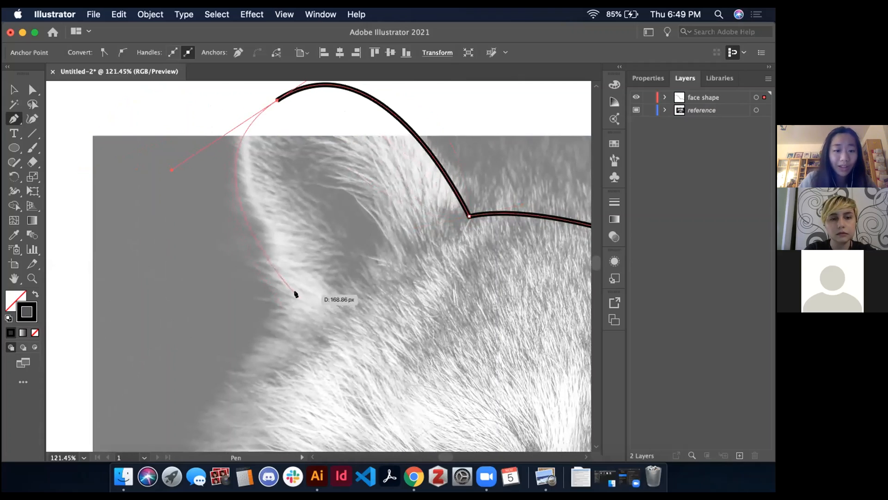
{"action": "left_click", "coordinate": [295, 294]}
Extend the outline straight down to the left cheek and add zigzag corners for the fur tufts
{"action": "scroll", "coordinate": [294, 294], "scroll_direction": "down", "scroll_amount": 2}
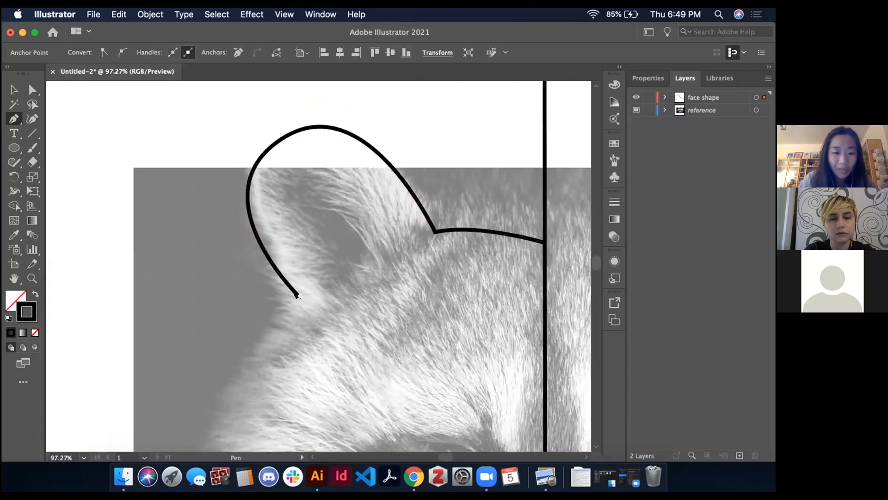
{"action": "scroll", "coordinate": [288, 303], "scroll_direction": "down", "scroll_amount": 3}
{"action": "scroll", "coordinate": [288, 303], "scroll_direction": "left", "scroll_amount": 2}
{"action": "left_click", "coordinate": [261, 327]}
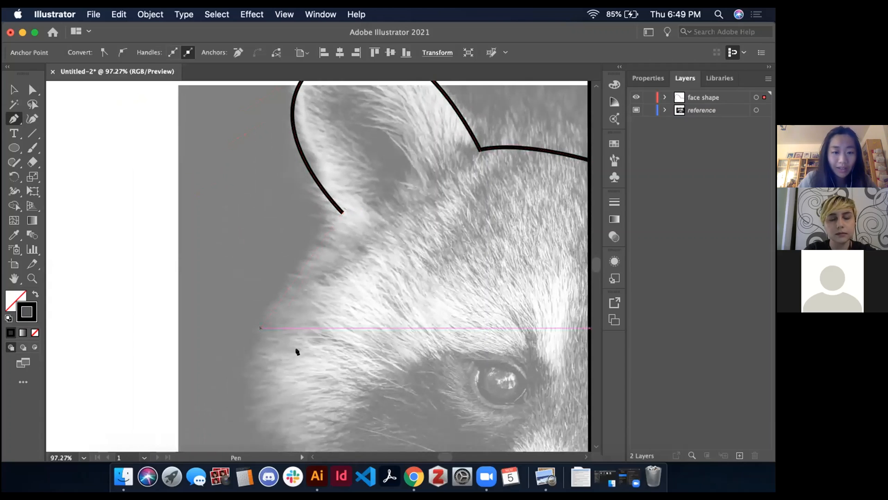
{"action": "left_click", "coordinate": [296, 348]}
{"action": "left_click", "coordinate": [253, 364]}
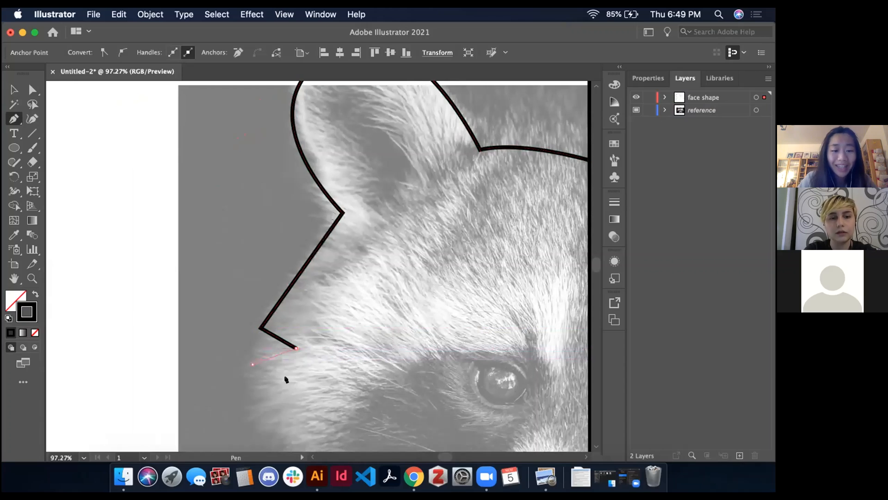
{"action": "left_click", "coordinate": [293, 383]}
{"action": "left_click", "coordinate": [253, 402]}
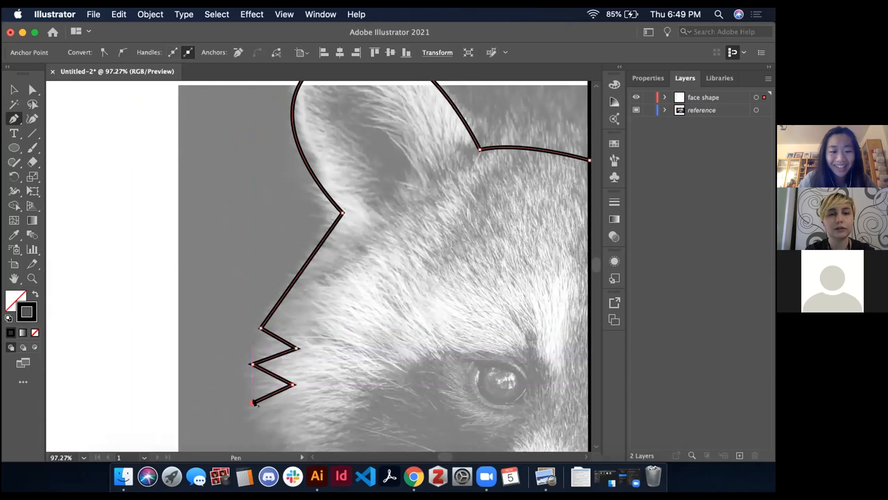
{"action": "scroll", "coordinate": [254, 402], "scroll_direction": "down", "scroll_amount": 2}
{"action": "scroll", "coordinate": [238, 380], "scroll_direction": "down", "scroll_amount": 2}
{"action": "scroll", "coordinate": [238, 381], "scroll_direction": "right", "scroll_amount": 1}
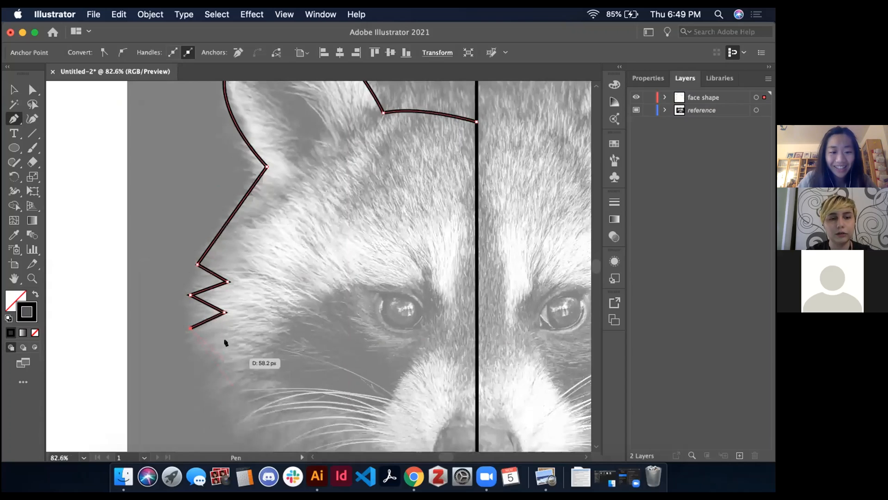
{"action": "left_click", "coordinate": [225, 344]}
Curve the outline from the lower cheek past the muzzle to a smooth point on the centre line beneath the nose
{"action": "scroll", "coordinate": [224, 343], "scroll_direction": "down", "scroll_amount": 3}
{"action": "scroll", "coordinate": [225, 342], "scroll_direction": "right", "scroll_amount": 1}
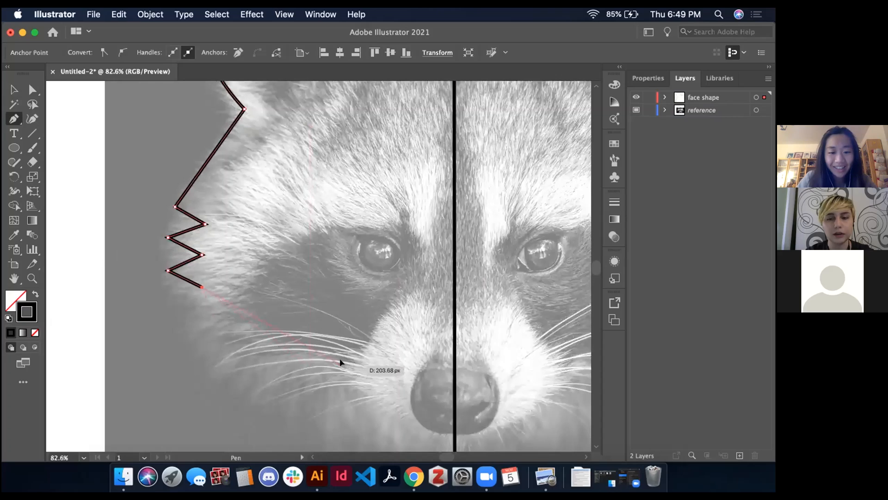
{"action": "left_click_drag", "start_coordinate": [341, 361], "coordinate": [368, 361]}
{"action": "scroll", "coordinate": [355, 359], "scroll_direction": "right", "scroll_amount": 1}
{"action": "scroll", "coordinate": [356, 360], "scroll_direction": "down", "scroll_amount": 1}
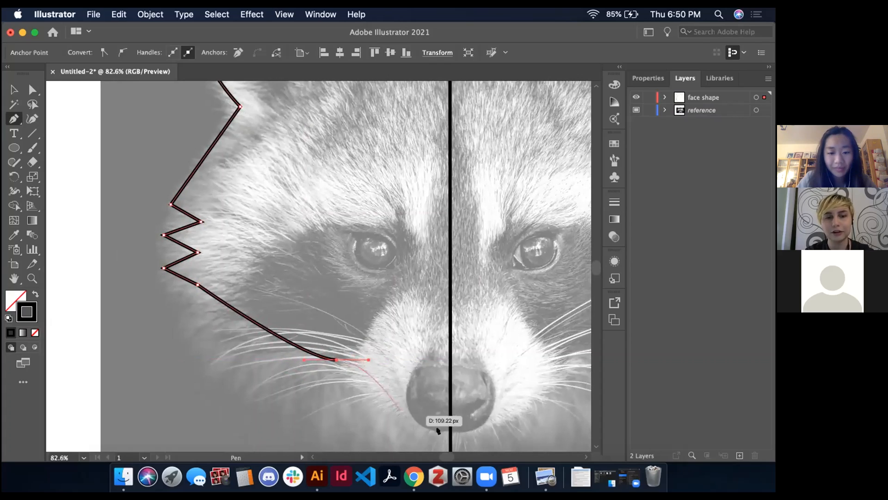
{"action": "left_click_drag", "start_coordinate": [450, 432], "coordinate": [489, 429]}
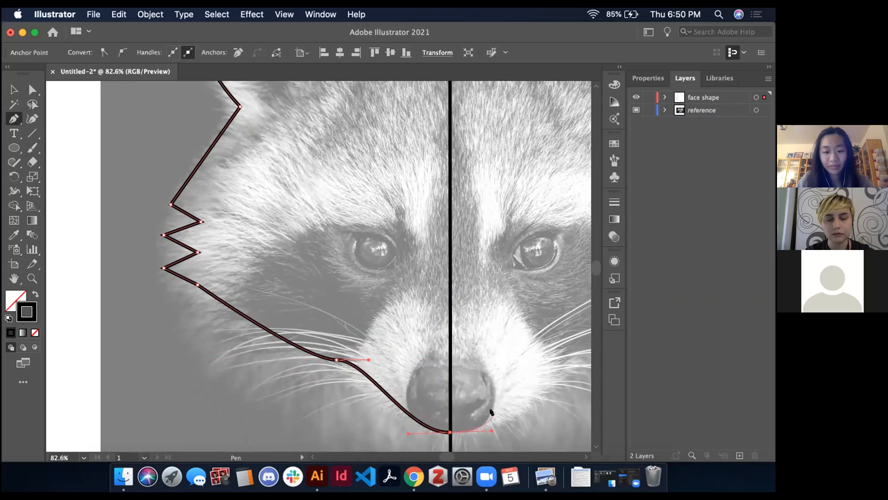
{"action": "scroll", "coordinate": [491, 411], "scroll_direction": "down", "scroll_amount": 5}
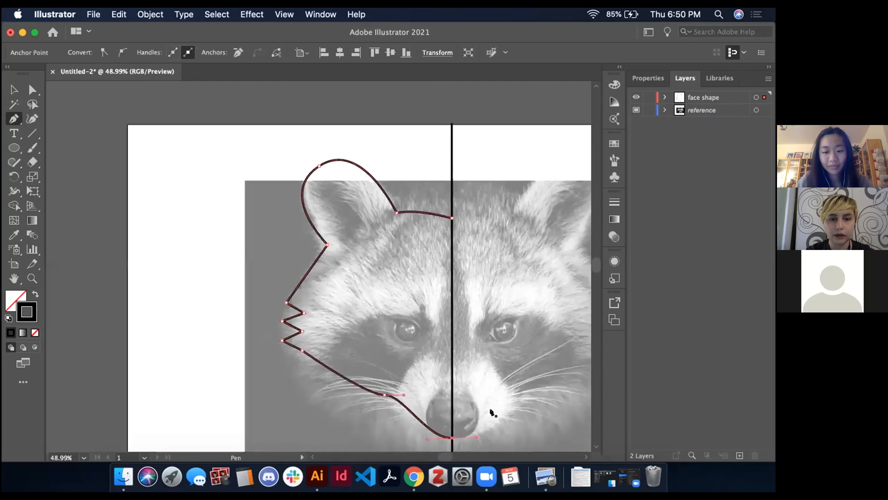
{"action": "scroll", "coordinate": [491, 411], "scroll_direction": "down", "scroll_amount": 2}
{"action": "scroll", "coordinate": [491, 411], "scroll_direction": "right", "scroll_amount": 2}
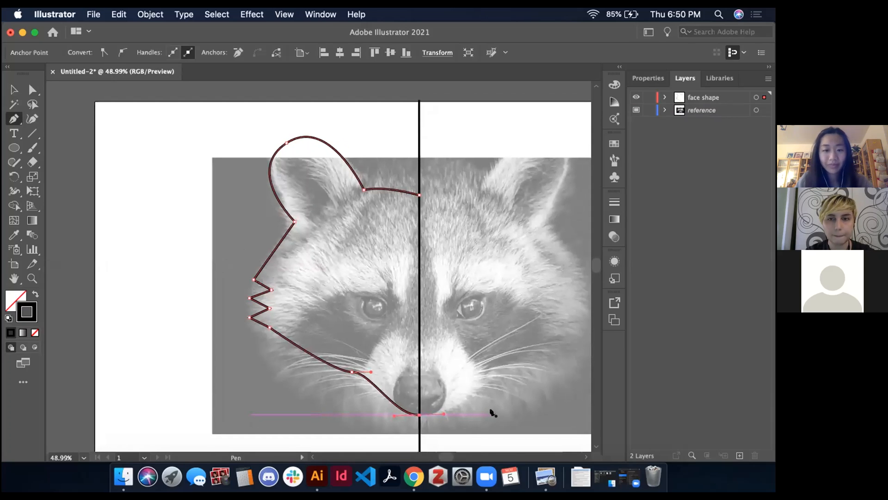
{"action": "key", "text": "ctrl+Right"}
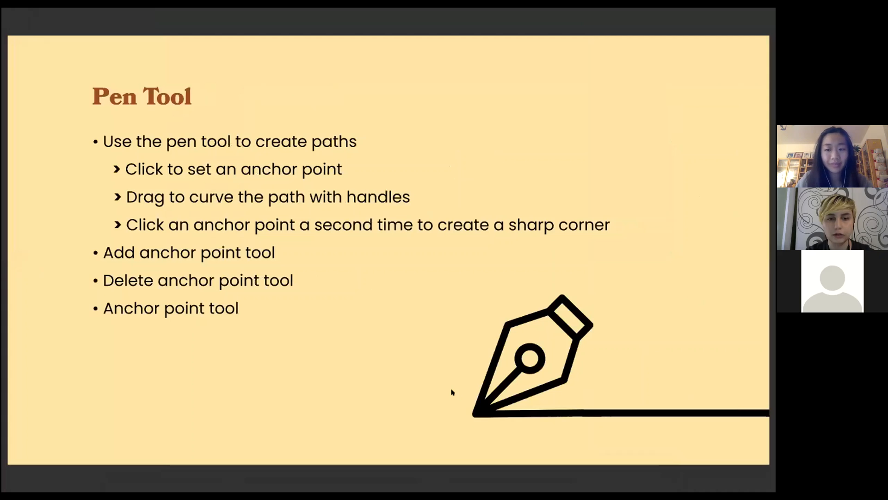
{"action": "key", "text": "Right"}
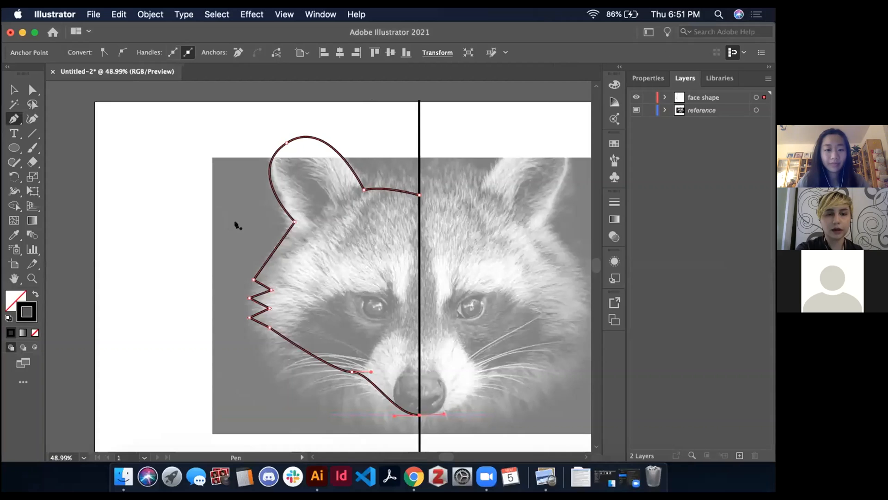
Use Direct Selection to move the tip of the uppermost cheek fur spike outward, away from the face
{"action": "scroll", "coordinate": [305, 273], "scroll_direction": "up", "scroll_amount": 5}
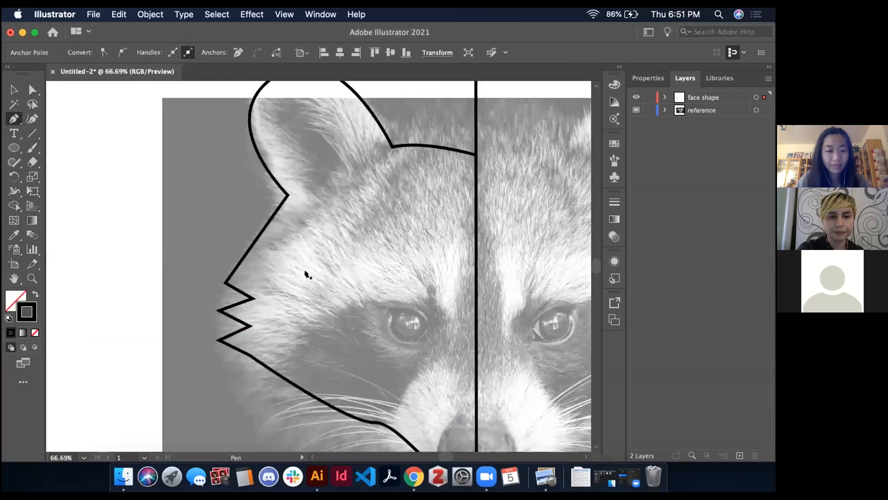
{"action": "scroll", "coordinate": [306, 275], "scroll_direction": "up", "scroll_amount": 3}
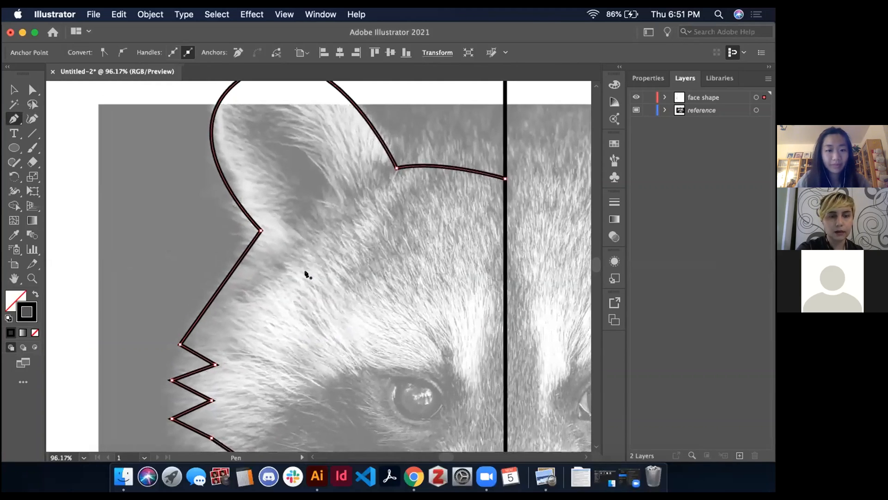
{"action": "scroll", "coordinate": [306, 275], "scroll_direction": "up", "scroll_amount": 3}
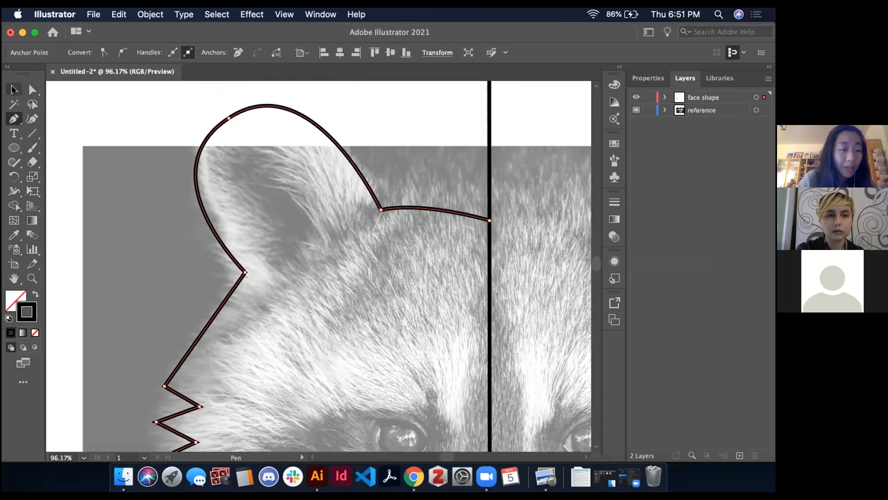
{"action": "left_click", "coordinate": [32, 89]}
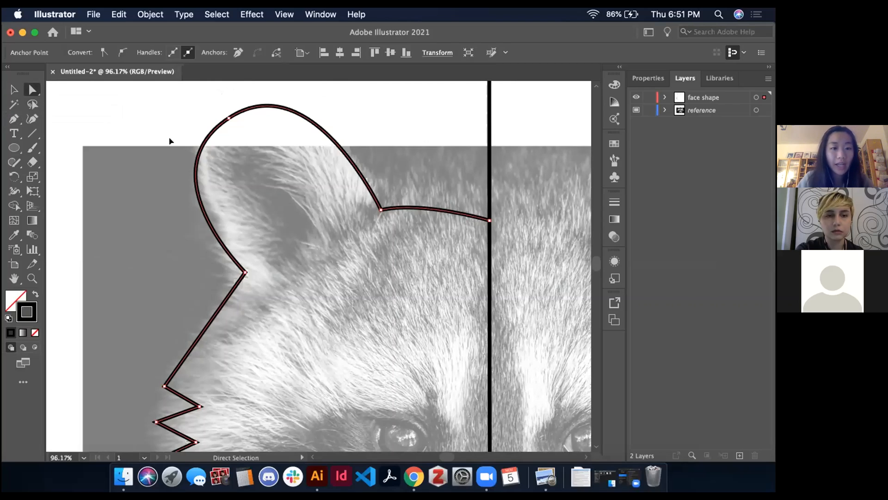
{"action": "scroll", "coordinate": [277, 276], "scroll_direction": "down", "scroll_amount": 3}
{"action": "scroll", "coordinate": [277, 276], "scroll_direction": "left", "scroll_amount": 2}
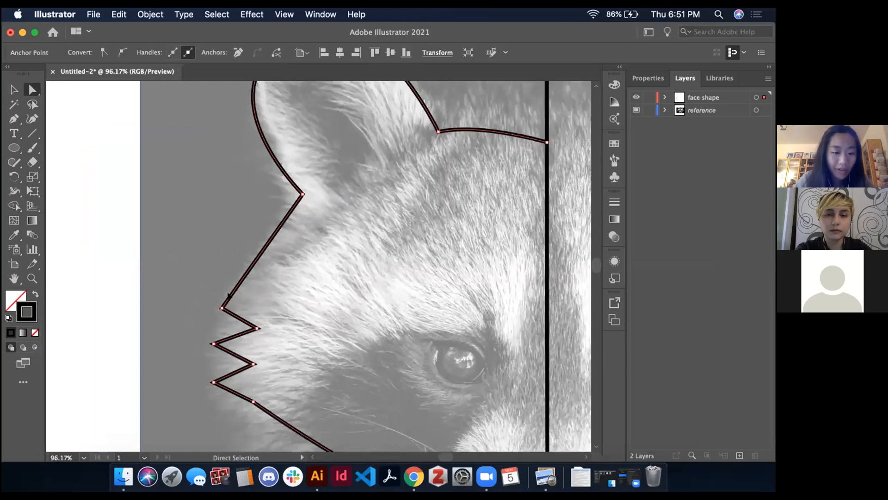
{"action": "scroll", "coordinate": [228, 294], "scroll_direction": "up", "scroll_amount": 5}
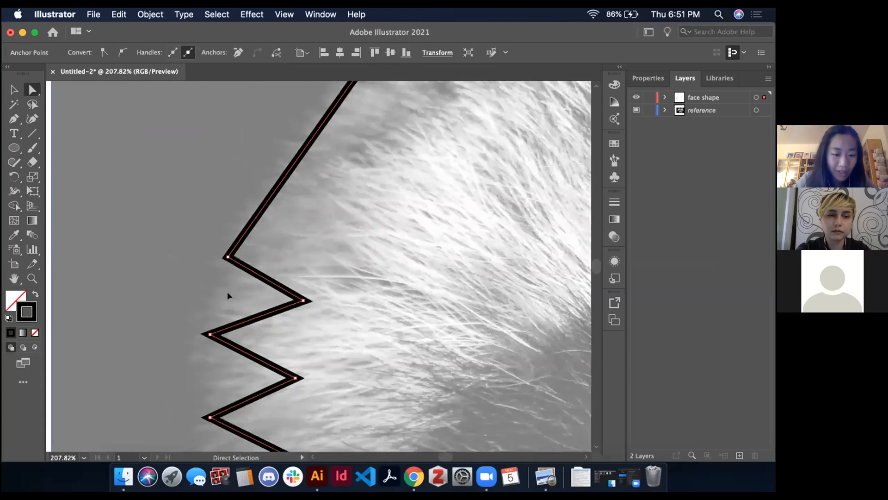
{"action": "left_click", "coordinate": [224, 233]}
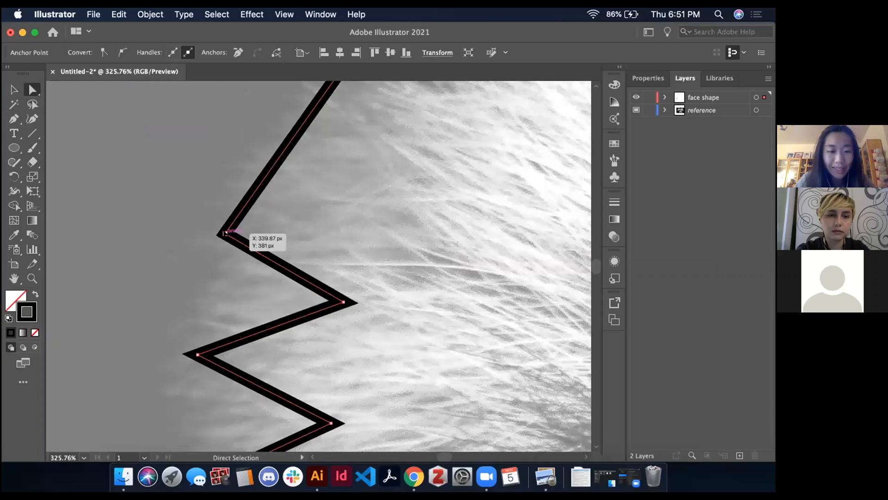
{"action": "left_click_drag", "start_coordinate": [224, 233], "coordinate": [181, 227]}
Move the inner anchor point between the second and third cheek spikes slightly outward and down
{"action": "scroll", "coordinate": [181, 227], "scroll_direction": "down", "scroll_amount": 2}
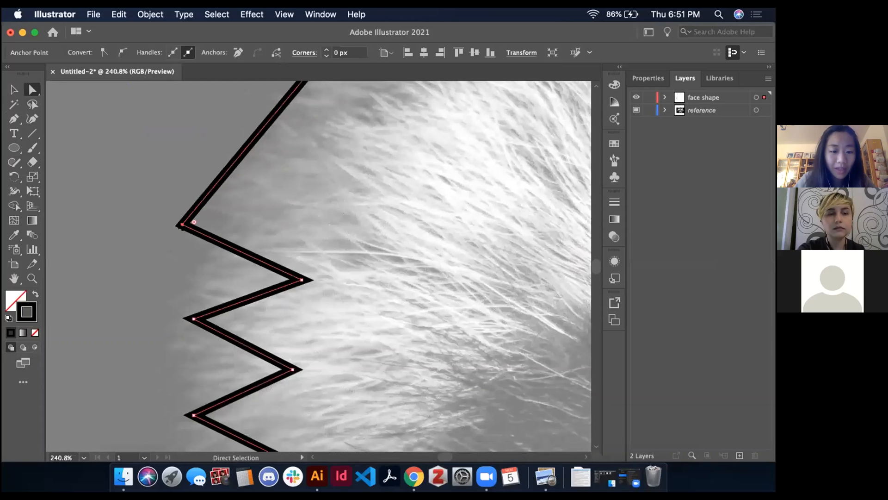
{"action": "scroll", "coordinate": [301, 254], "scroll_direction": "down", "scroll_amount": 5}
{"action": "scroll", "coordinate": [303, 254], "scroll_direction": "up", "scroll_amount": 3}
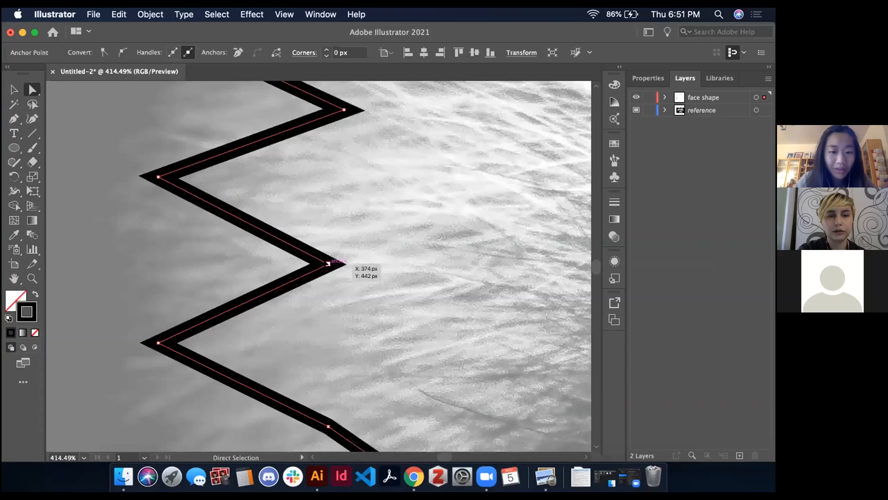
{"action": "scroll", "coordinate": [345, 264], "scroll_direction": "up", "scroll_amount": 1}
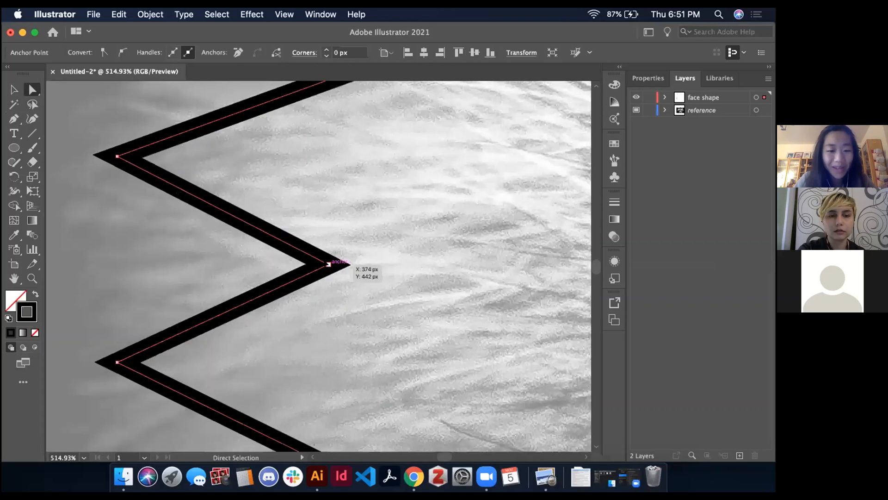
{"action": "left_click_drag", "start_coordinate": [328, 264], "coordinate": [307, 271]}
Move the anchor point below the lowest cheek spike slightly inward and up
{"action": "scroll", "coordinate": [306, 271], "scroll_direction": "down", "scroll_amount": 2}
{"action": "scroll", "coordinate": [307, 271], "scroll_direction": "down", "scroll_amount": 2}
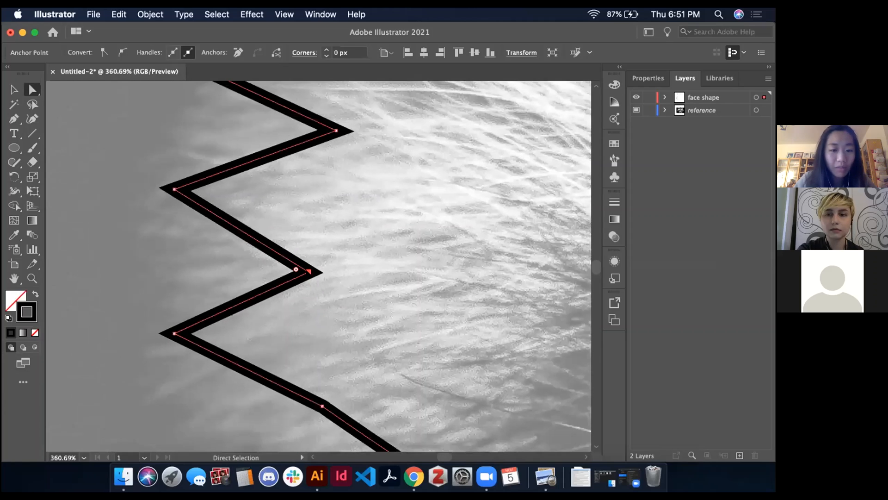
{"action": "scroll", "coordinate": [306, 273], "scroll_direction": "down", "scroll_amount": 2}
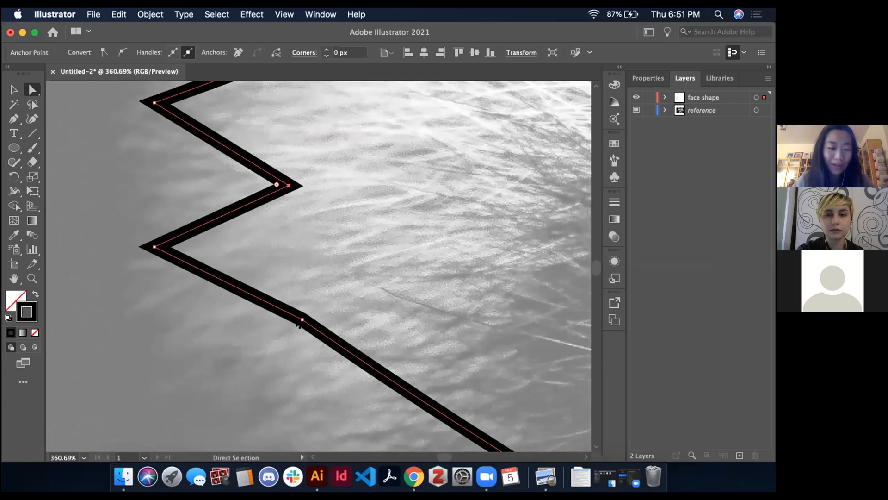
{"action": "left_click_drag", "start_coordinate": [302, 319], "coordinate": [321, 311]}
Flatten the start of the forehead curve by lowering the direction handle of the anchor point where the ear meets the forehead
{"action": "scroll", "coordinate": [448, 225], "scroll_direction": "down", "scroll_amount": 2}
{"action": "scroll", "coordinate": [448, 225], "scroll_direction": "down", "scroll_amount": 3}
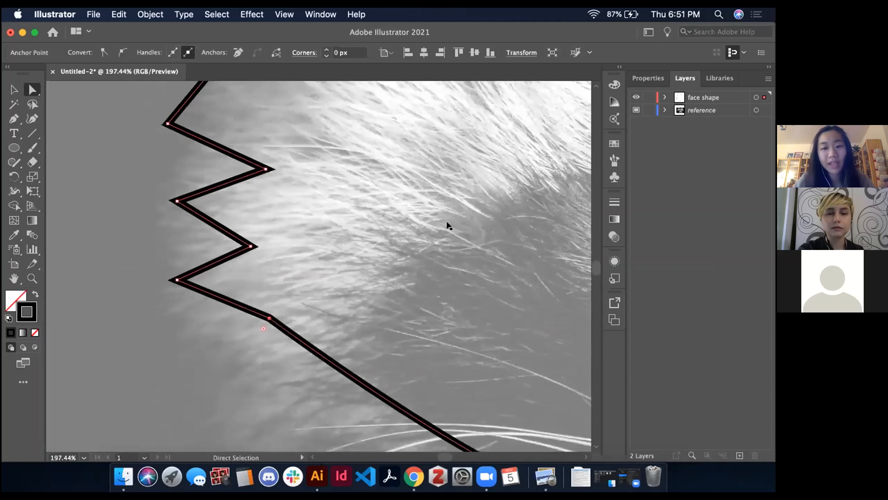
{"action": "scroll", "coordinate": [448, 225], "scroll_direction": "up", "scroll_amount": 10}
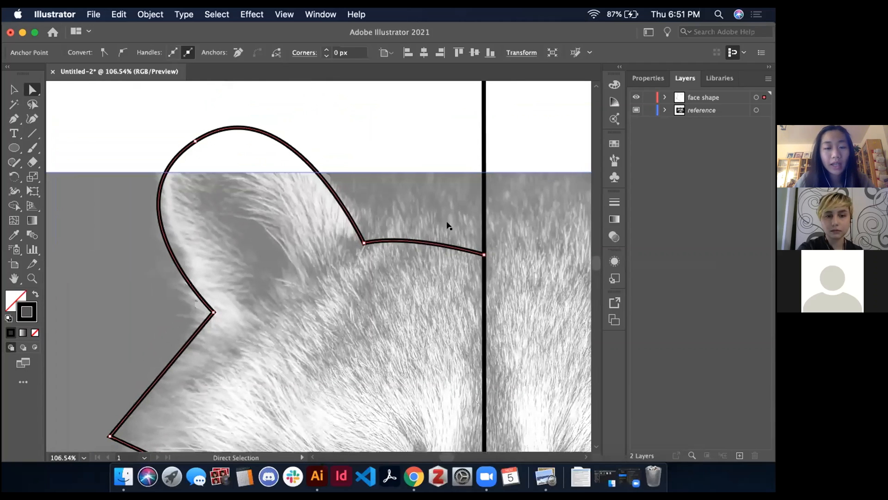
{"action": "scroll", "coordinate": [448, 226], "scroll_direction": "up", "scroll_amount": 2}
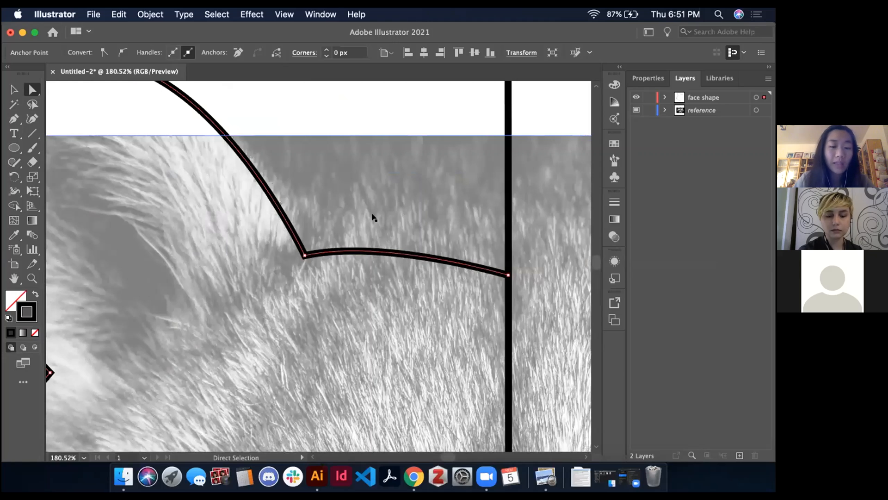
{"action": "scroll", "coordinate": [313, 220], "scroll_direction": "left", "scroll_amount": 3}
{"action": "scroll", "coordinate": [313, 220], "scroll_direction": "down", "scroll_amount": 1}
{"action": "scroll", "coordinate": [316, 219], "scroll_direction": "up", "scroll_amount": 3}
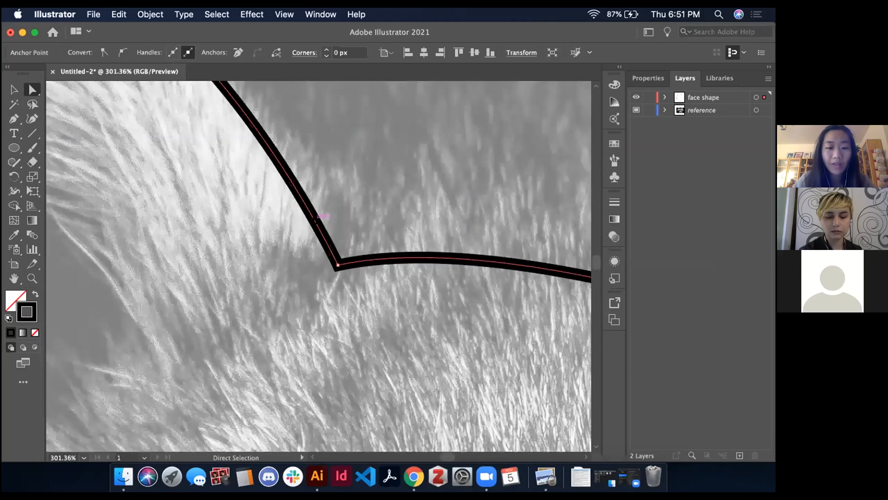
{"action": "left_click", "coordinate": [349, 285]}
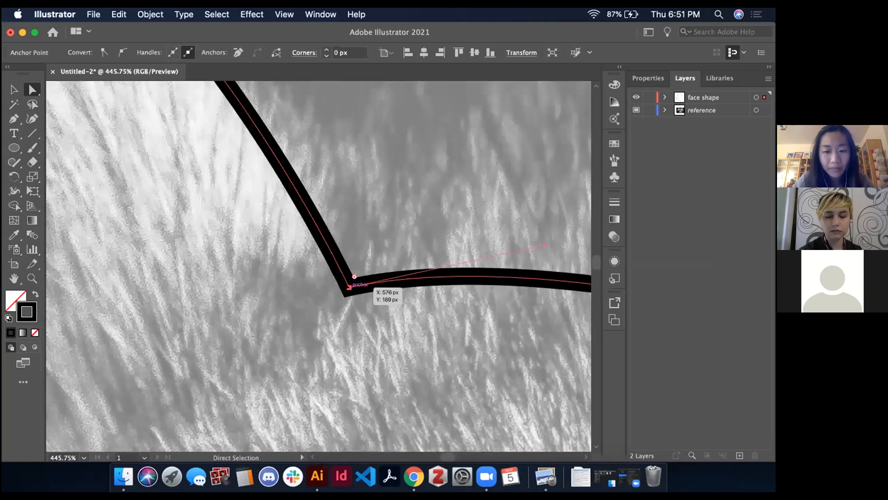
{"action": "scroll", "coordinate": [350, 285], "scroll_direction": "right", "scroll_amount": 2}
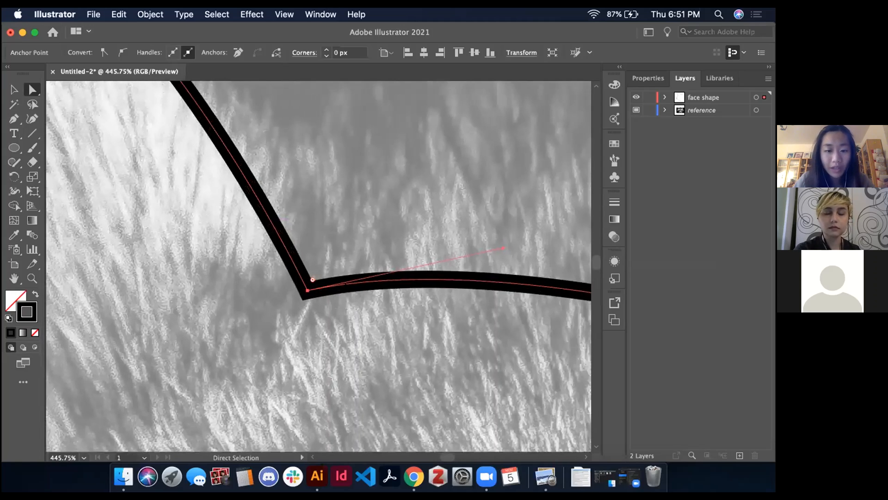
{"action": "scroll", "coordinate": [348, 287], "scroll_direction": "down", "scroll_amount": 1}
{"action": "scroll", "coordinate": [346, 284], "scroll_direction": "right", "scroll_amount": 2}
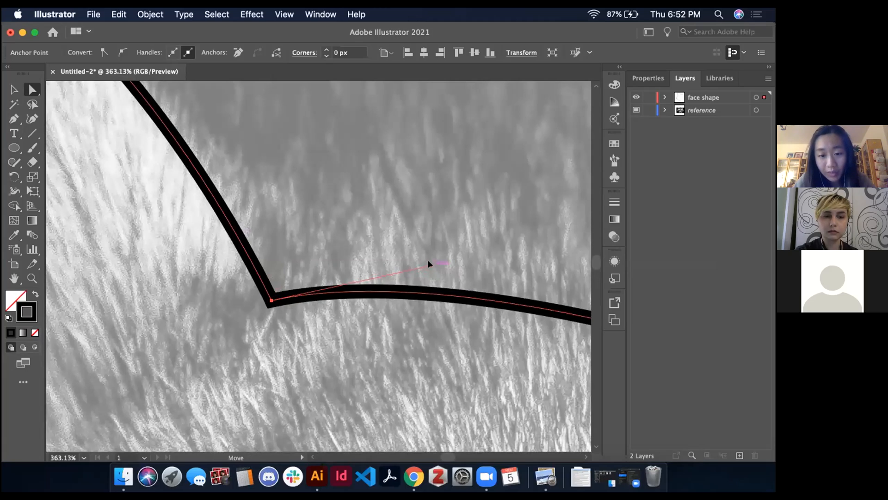
{"action": "left_click_drag", "start_coordinate": [428, 264], "coordinate": [451, 280]}
{"action": "scroll", "coordinate": [455, 282], "scroll_direction": "down", "scroll_amount": 5}
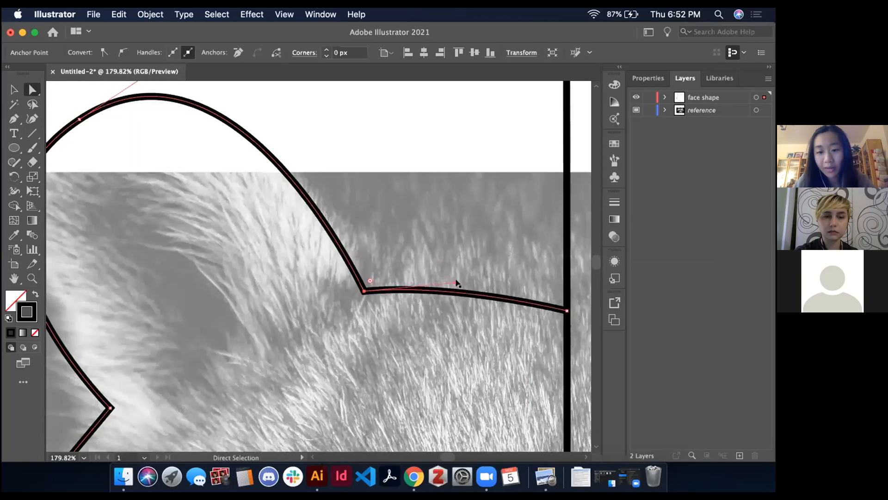
Move the forehead's end anchor point slightly up along the vertical centre line
{"action": "scroll", "coordinate": [547, 311], "scroll_direction": "right", "scroll_amount": 3}
{"action": "left_click", "coordinate": [538, 305]}
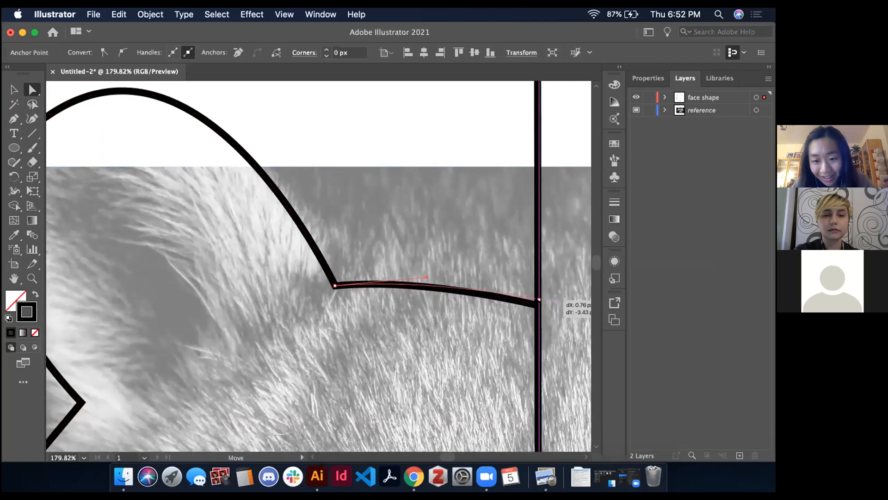
{"action": "scroll", "coordinate": [412, 271], "scroll_direction": "down", "scroll_amount": 4}
{"action": "scroll", "coordinate": [412, 271], "scroll_direction": "down", "scroll_amount": 10}
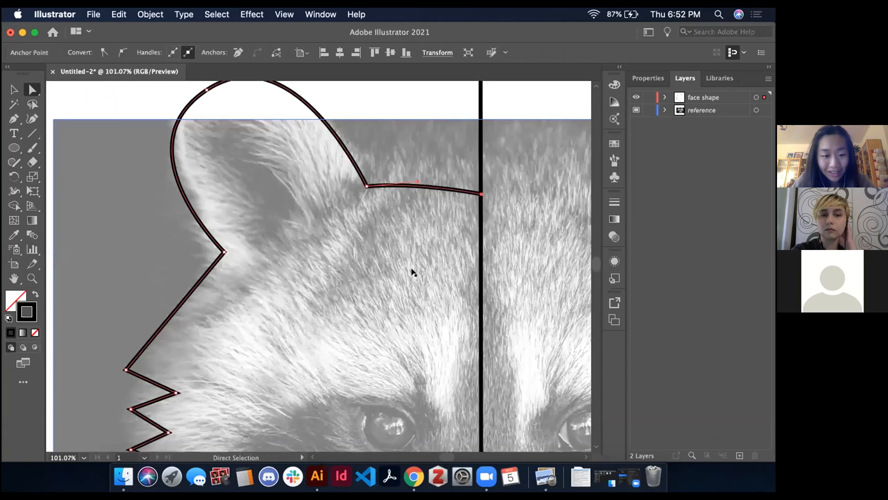
Adjust the curve at the smooth anchor point between the lower cheek and the muzzle
{"action": "scroll", "coordinate": [412, 272], "scroll_direction": "left", "scroll_amount": 2}
{"action": "left_click", "coordinate": [373, 364]}
{"action": "left_click_drag", "start_coordinate": [372, 363], "coordinate": [407, 352]}
{"action": "scroll", "coordinate": [430, 362], "scroll_direction": "down", "scroll_amount": 5}
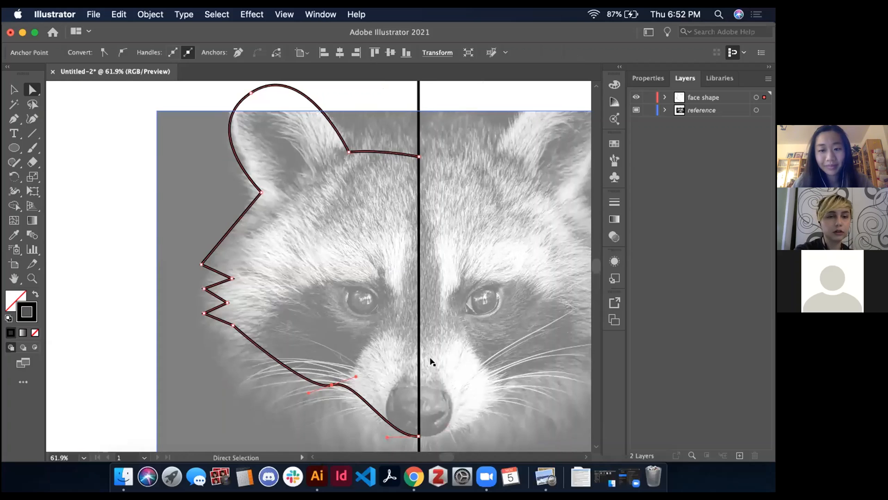
Switch to the presentation to review the selection tools and Transformation Basics slides, and return to the Illustrator document
{"action": "key", "text": "ctrl+Right"}
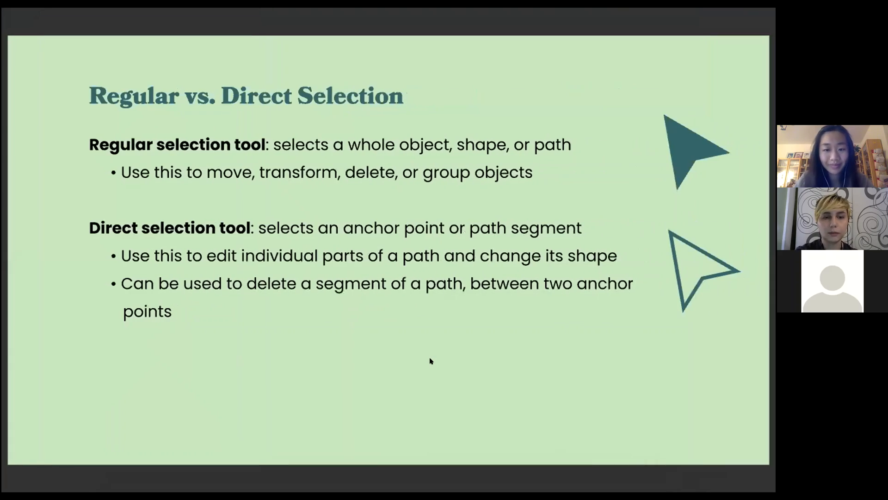
{"action": "key", "text": "Right"}
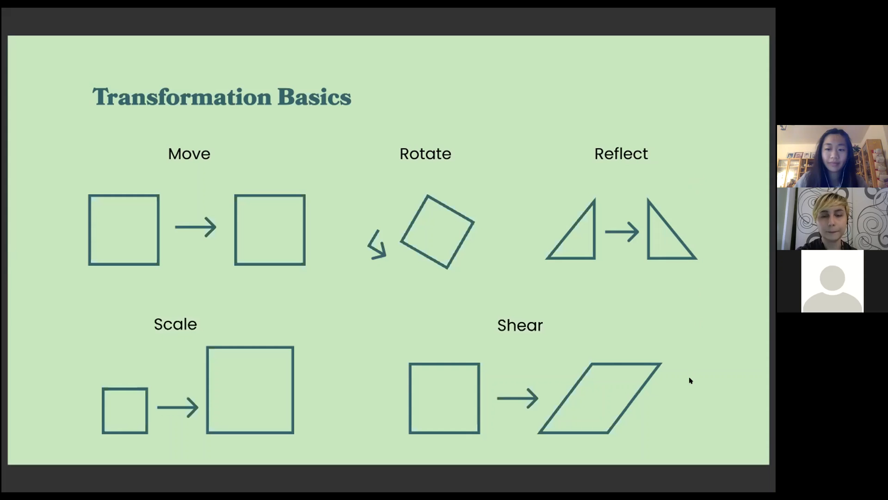
{"action": "key", "text": "ctrl+Left"}
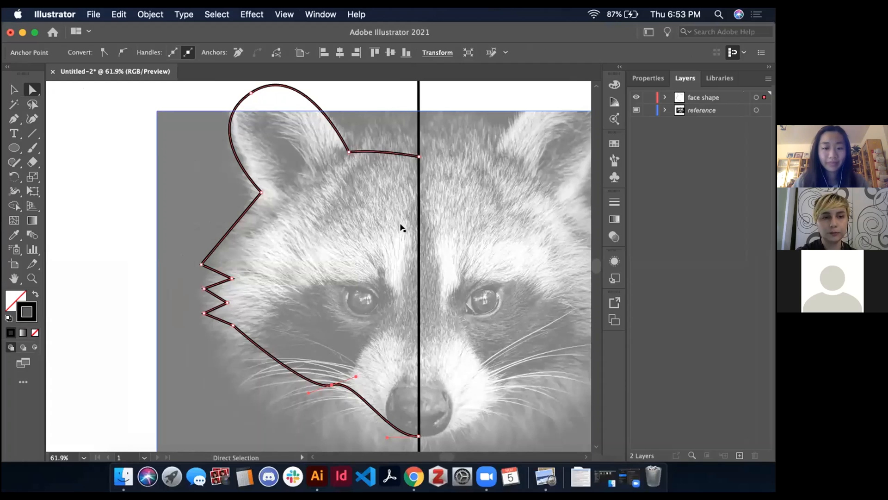
Switch from Direct Selection to the Selection tool with the entire half-face outline selected
{"action": "scroll", "coordinate": [401, 227], "scroll_direction": "right", "scroll_amount": 3}
{"action": "scroll", "coordinate": [401, 227], "scroll_direction": "up", "scroll_amount": 2}
{"action": "scroll", "coordinate": [401, 228], "scroll_direction": "down", "scroll_amount": 3}
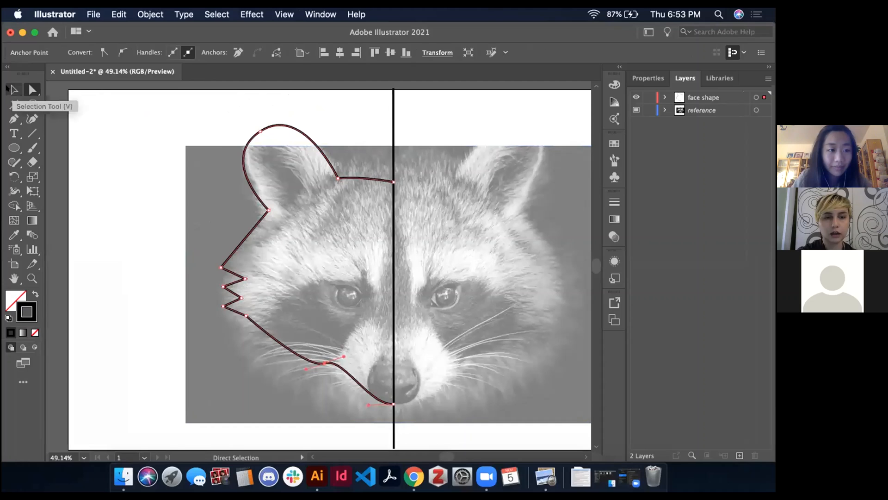
{"action": "left_click", "coordinate": [11, 89]}
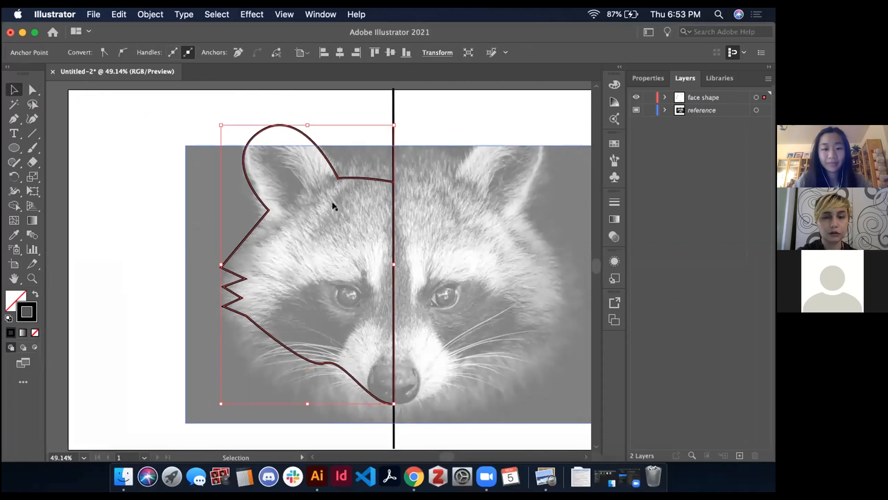
{"action": "key", "text": "a"}
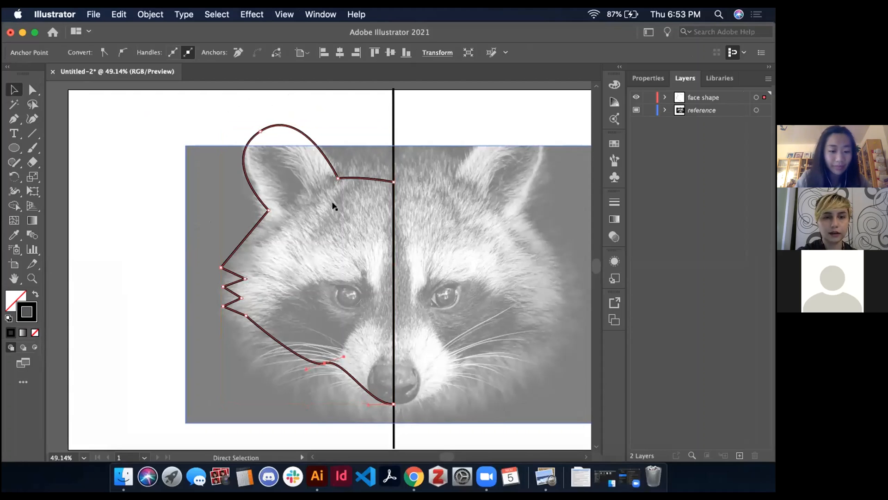
{"action": "key", "text": "v"}
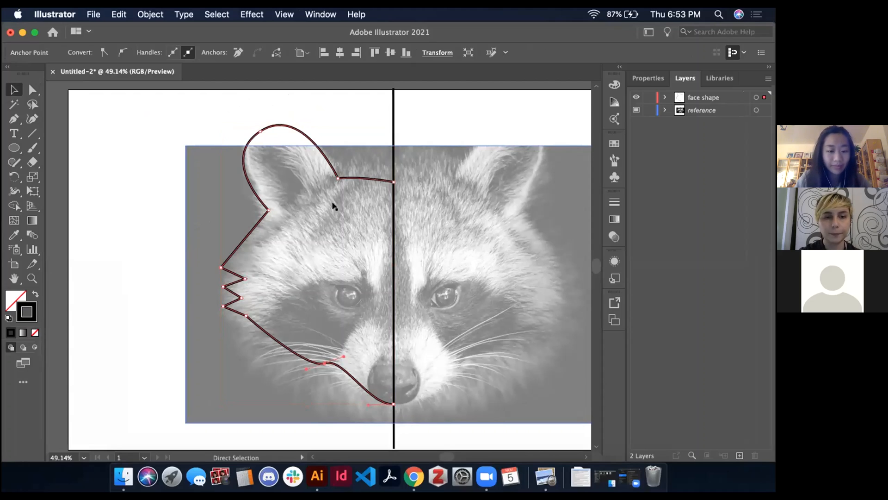
Try moving the whole half-face outline left, away from the centre line
{"action": "key", "text": "ctrl+v"}
{"action": "key", "text": "ctrl+z"}
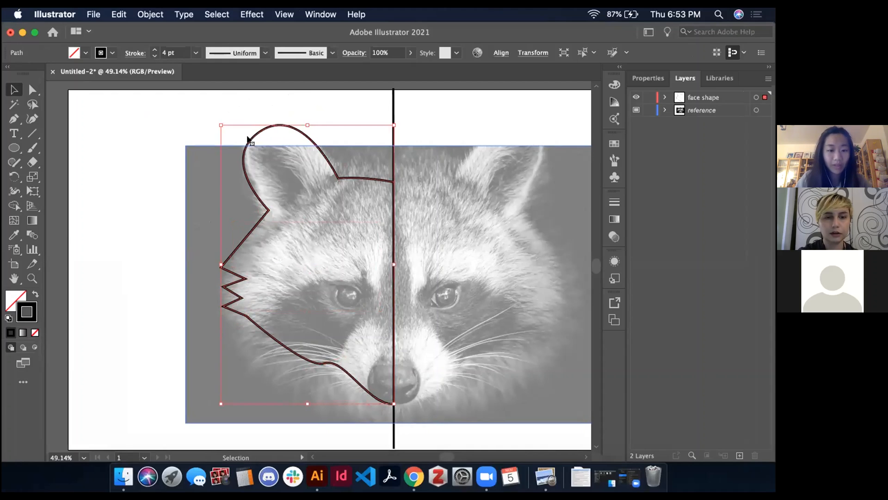
{"action": "key", "text": "ctrl+z"}
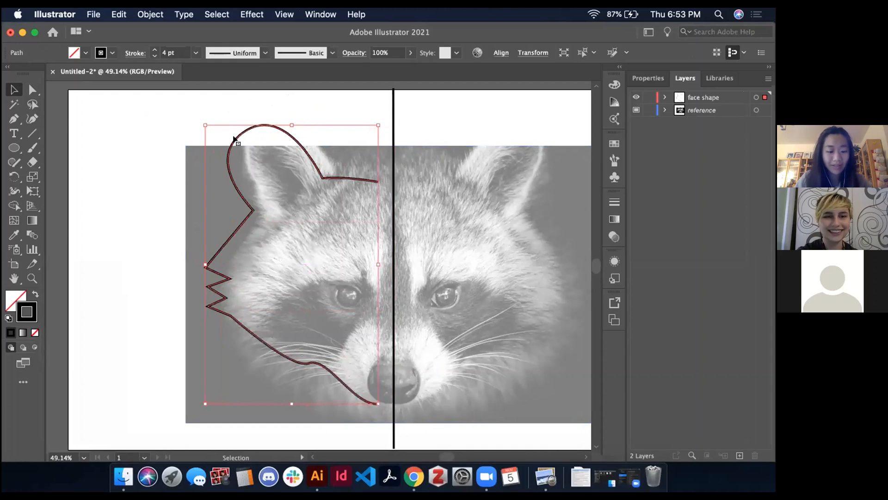
{"action": "key", "text": "super+shift+z"}
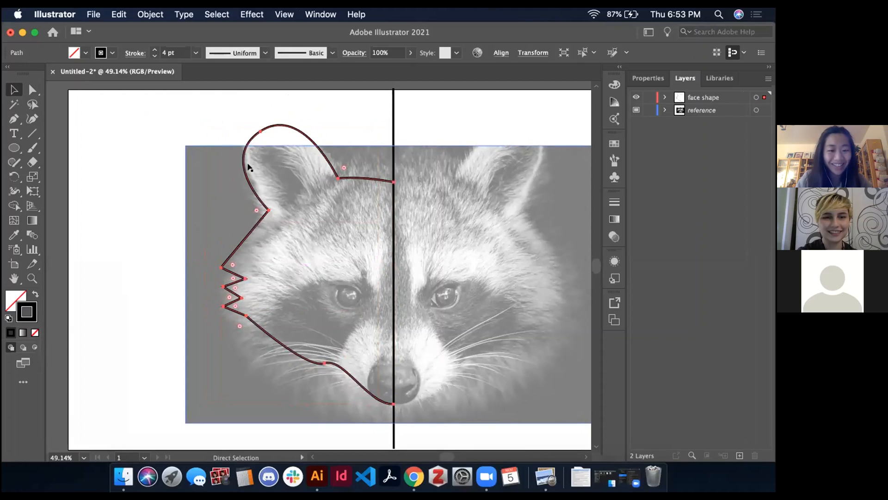
Duplicate the half-face outline, place the copy slightly down and right of the original, and display the copy's properties
{"action": "key", "text": "super+v"}
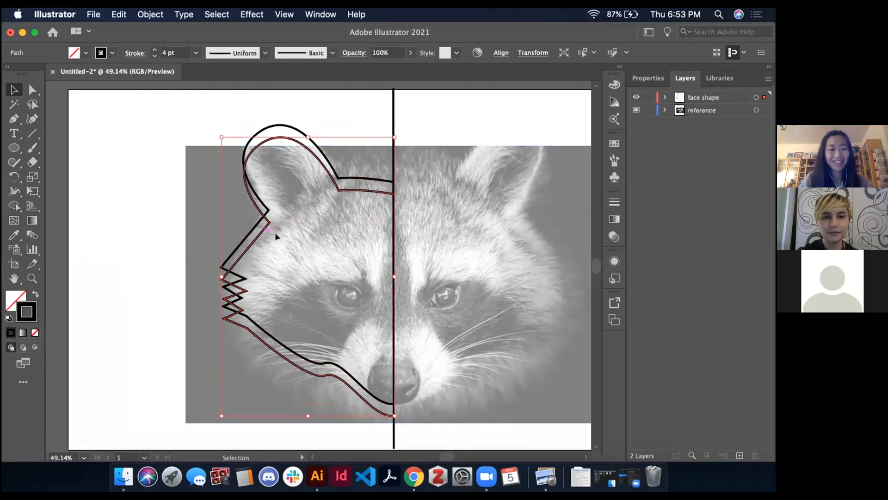
{"action": "key", "text": "super+z"}
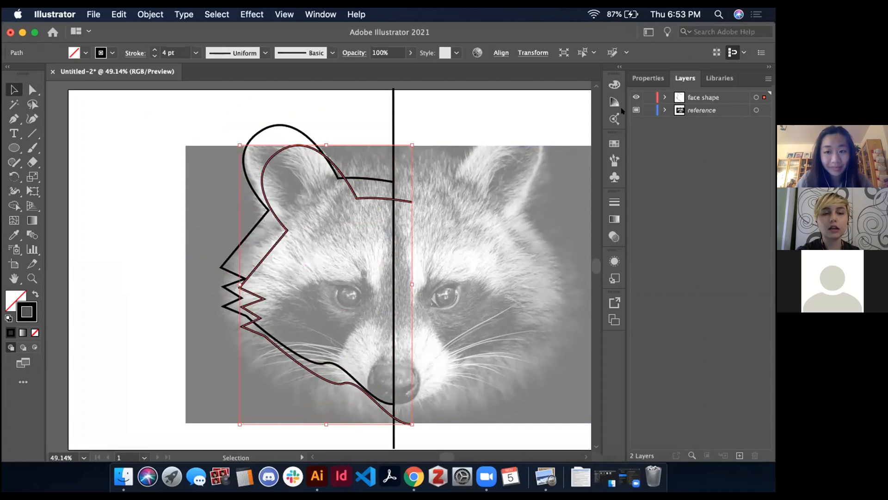
{"action": "left_click", "coordinate": [651, 79]}
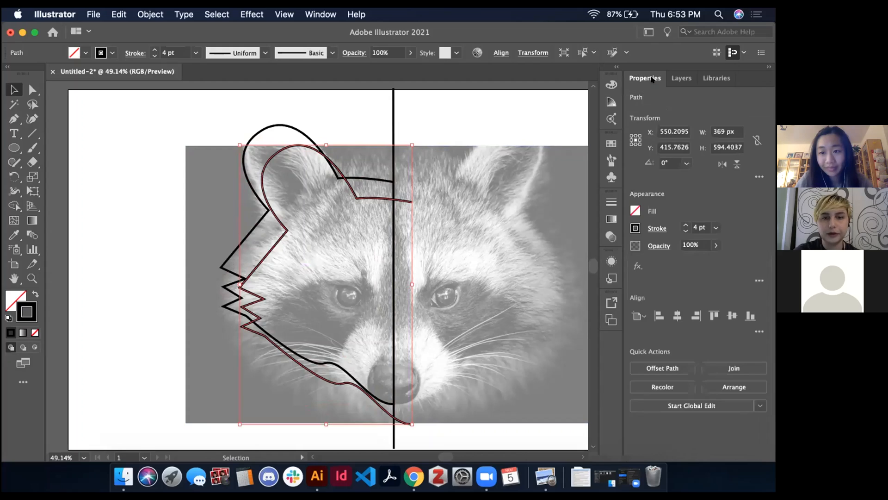